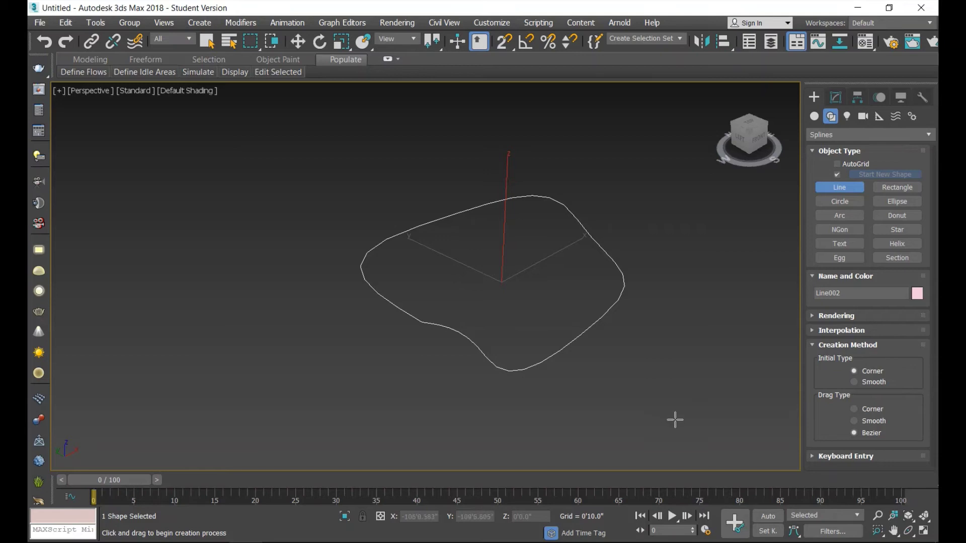
- Delete the selected closed spline Line002 so the scene is empty
key(Delete)
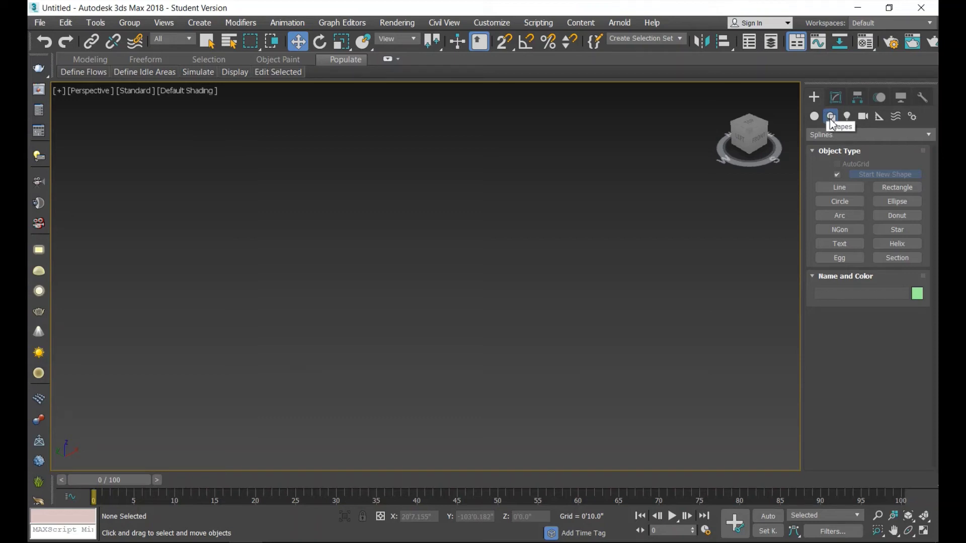
- Draw a closed Bezier line spline through four curved vertices, then pick the Box primitive
click(839, 187)
click(285, 334)
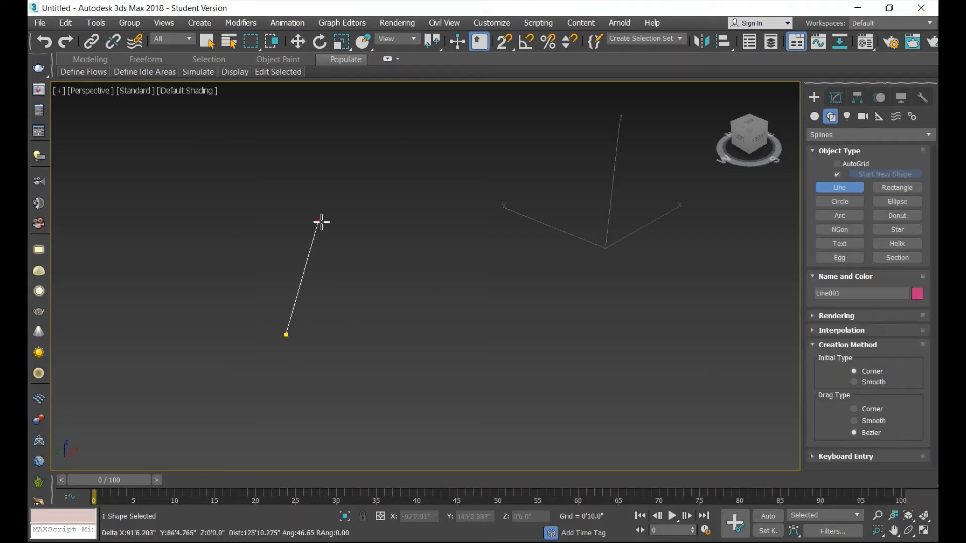
drag(329, 211, 472, 214)
drag(561, 279, 560, 312)
drag(445, 406, 356, 317)
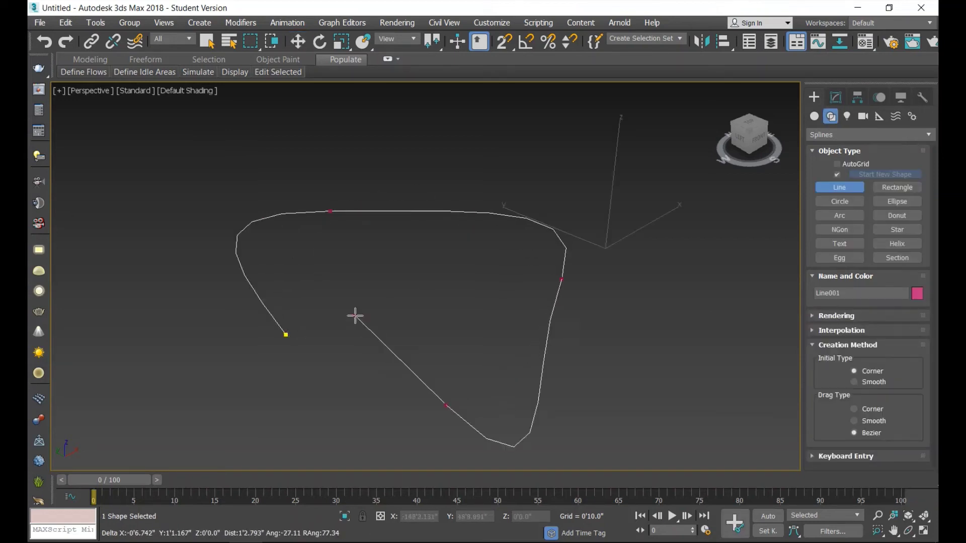
click(285, 334)
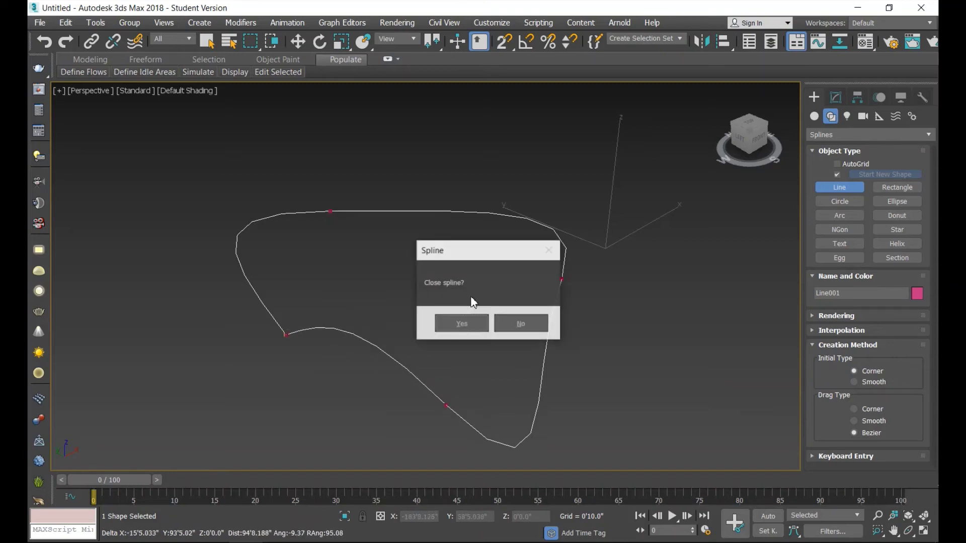
click(466, 323)
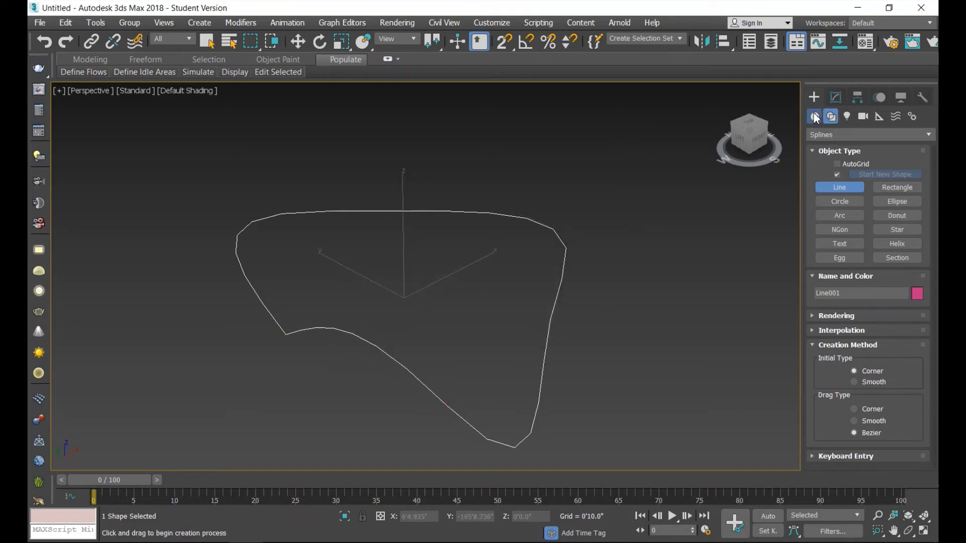
click(814, 116)
click(839, 176)
- Draw a box base right of the spline, give it a tall height, and exit creation
drag(700, 294, 707, 372)
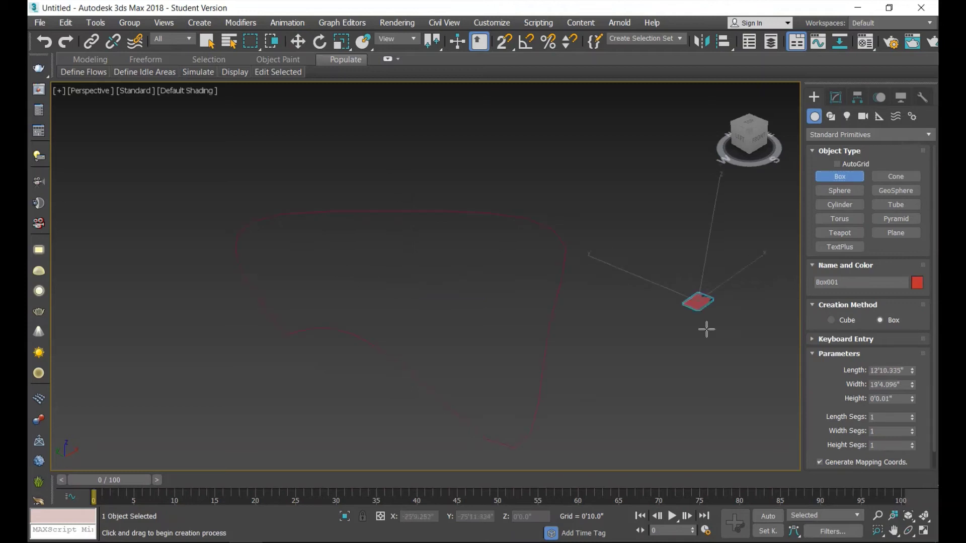
click(681, 229)
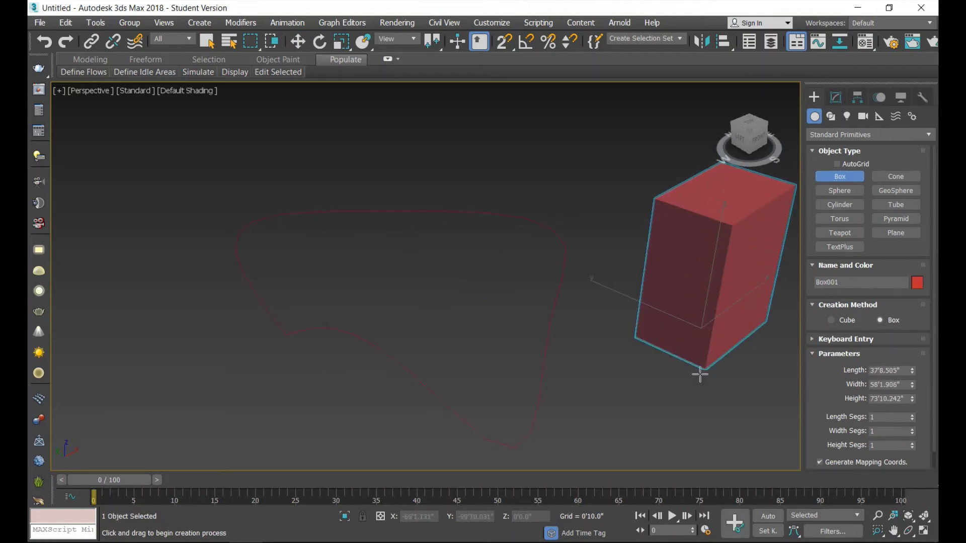
click(299, 45)
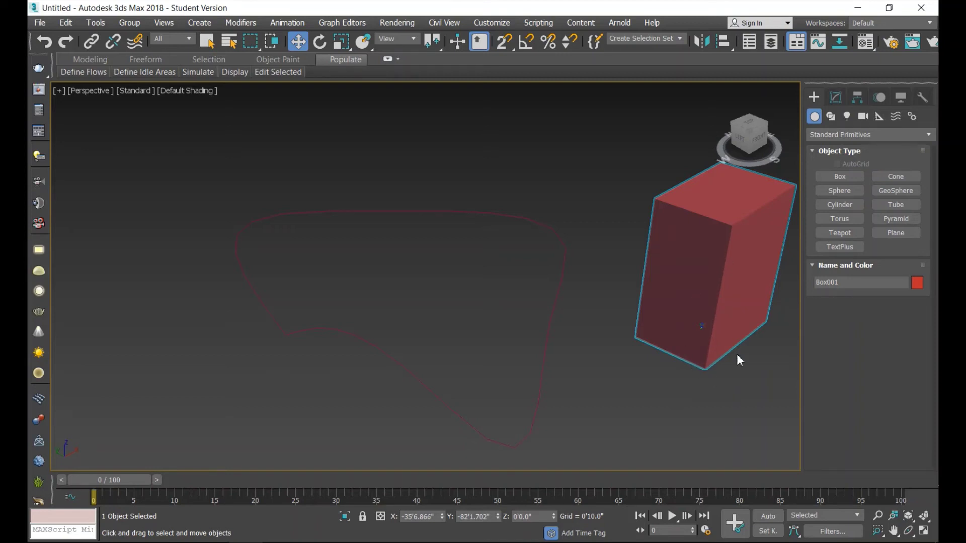
- Uniformly scale Box001 and Line001 down to roughly half size, then return to Select and Move
click(319, 42)
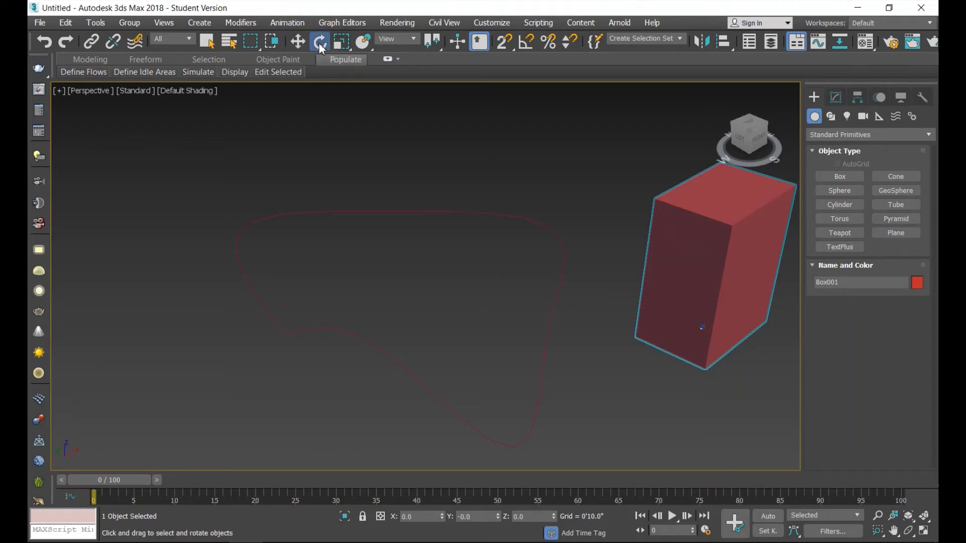
click(345, 47)
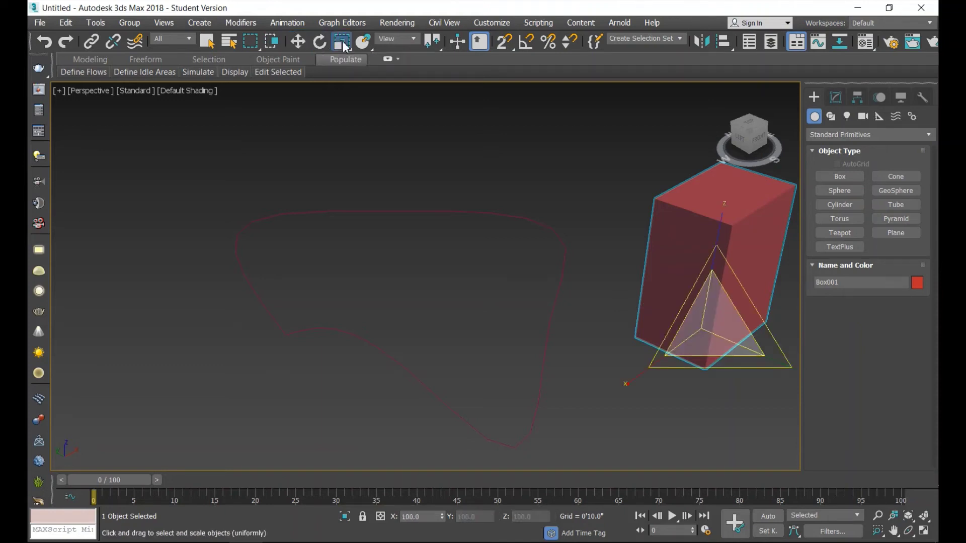
middle_drag(648, 308, 563, 276)
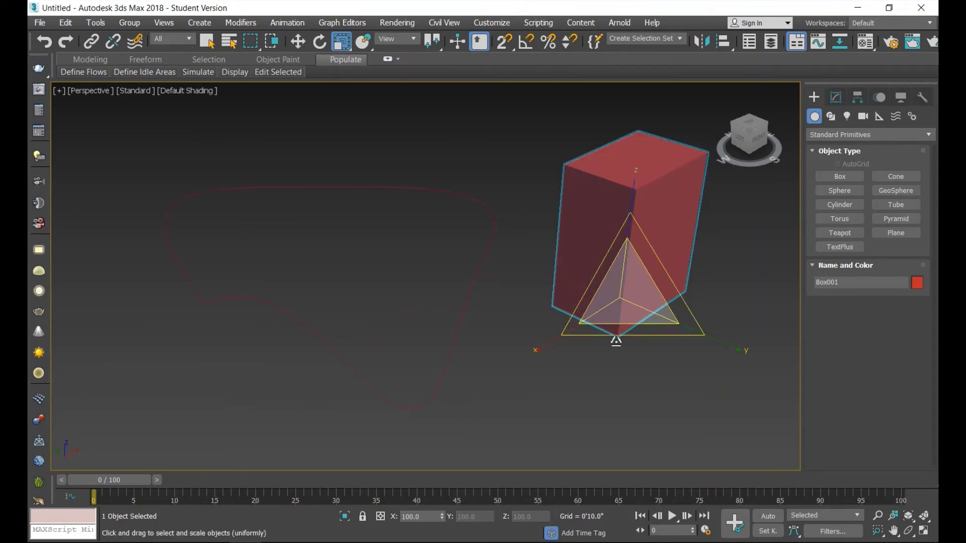
mouse_move(633, 293)
mouse_down()
mouse_move(614, 335)
mouse_move(621, 308)
mouse_up()
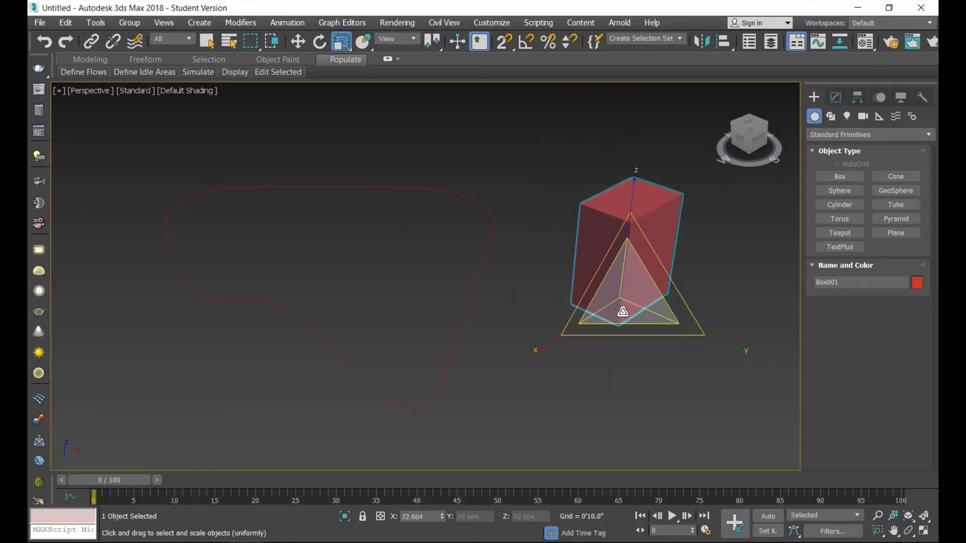
click(472, 293)
drag(317, 241, 314, 310)
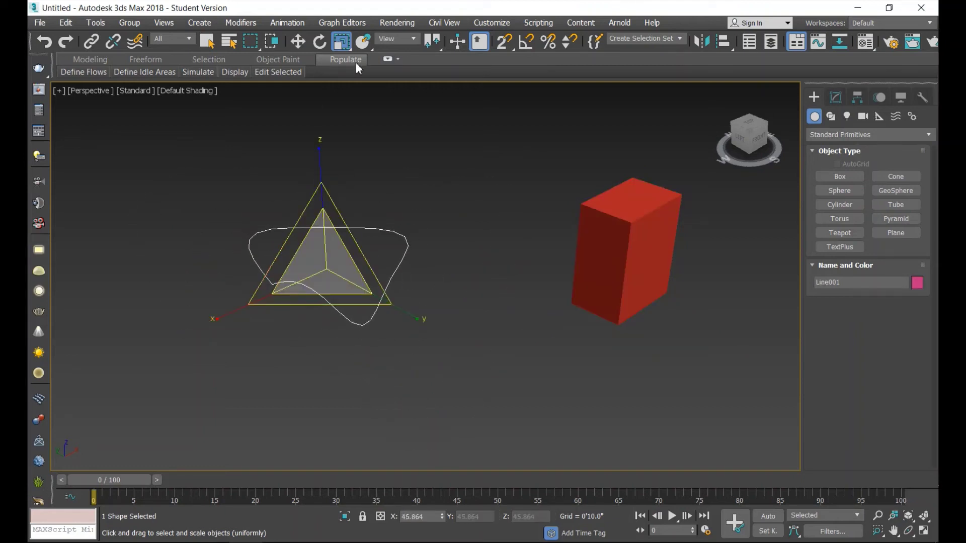
click(302, 41)
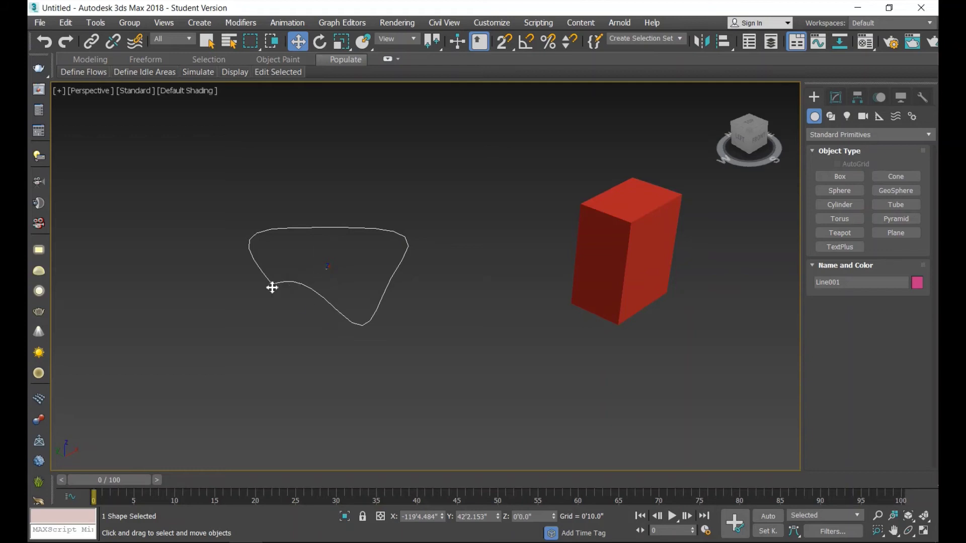
- In Vertex sub-object mode, drag Line001's right-hand vertex outward and back to reshape it
click(836, 98)
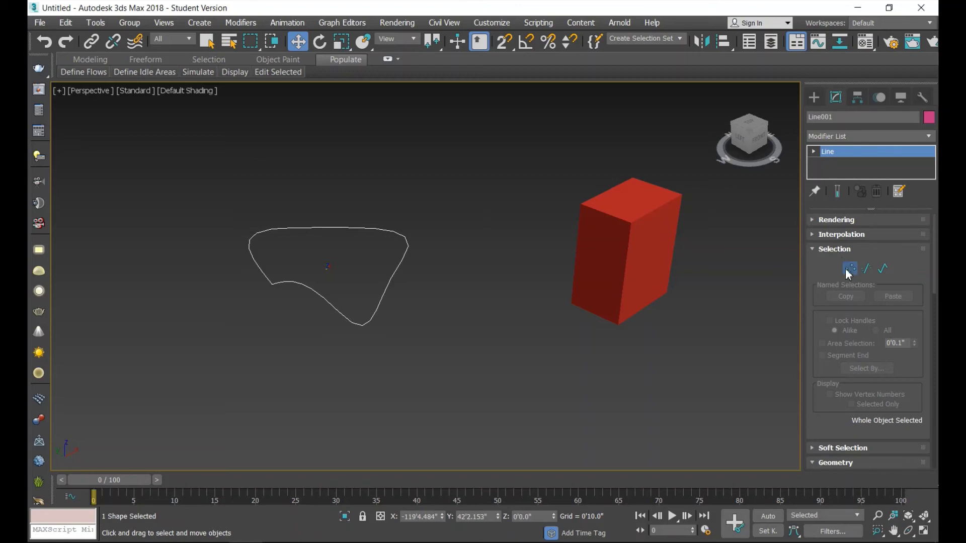
click(850, 269)
click(402, 260)
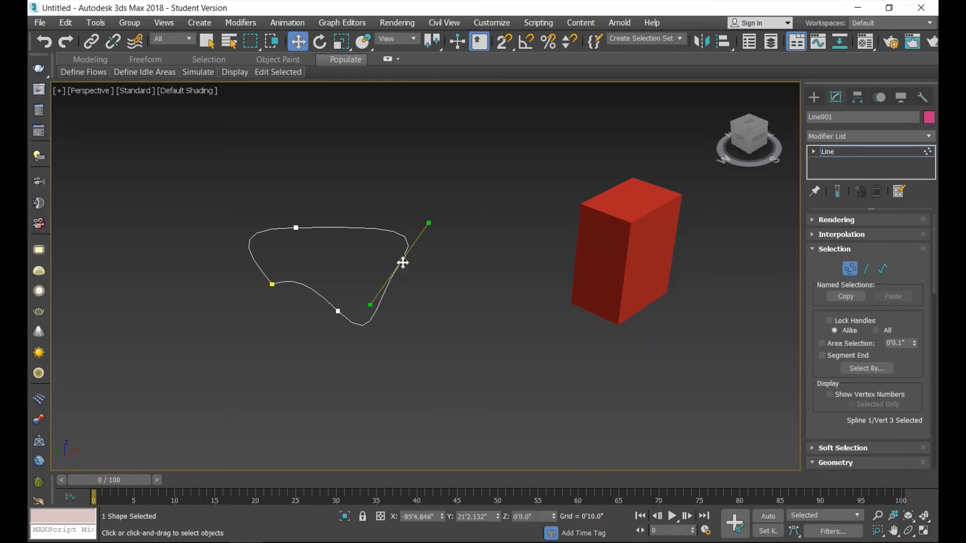
drag(401, 273, 508, 329)
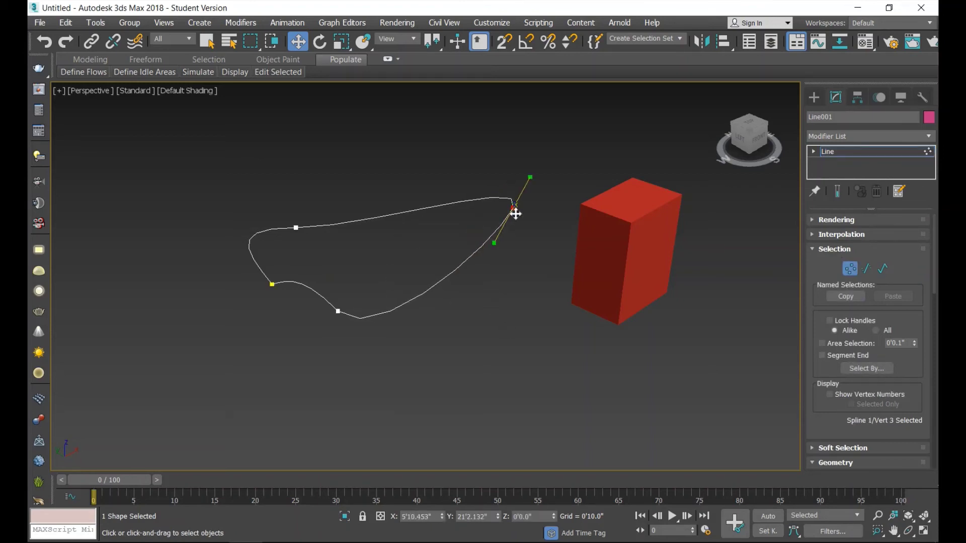
mouse_move(516, 222)
mouse_down()
mouse_move(539, 206)
mouse_move(414, 195)
mouse_up()
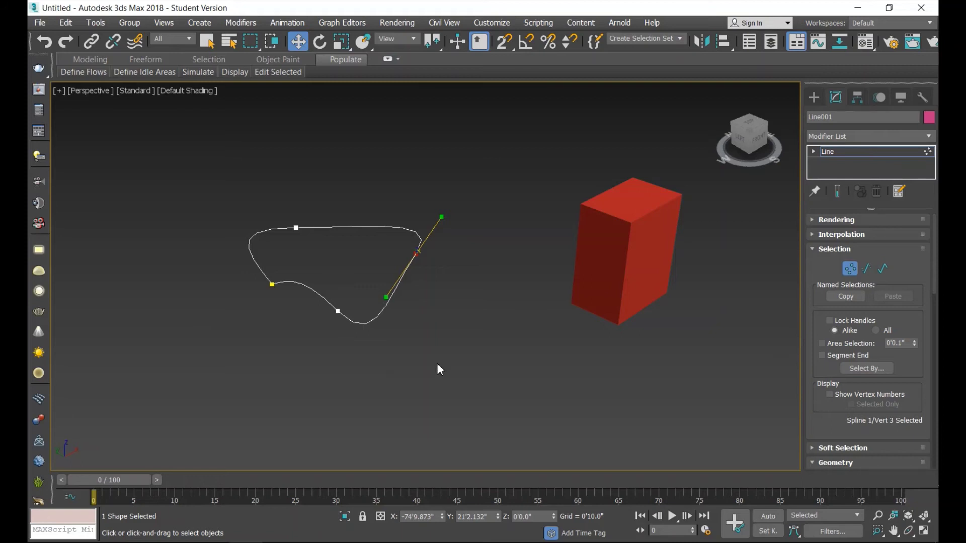
- In Preferences' Gizmos tab, set Move and Rotate Gizmo Relative Size to 100
click(492, 23)
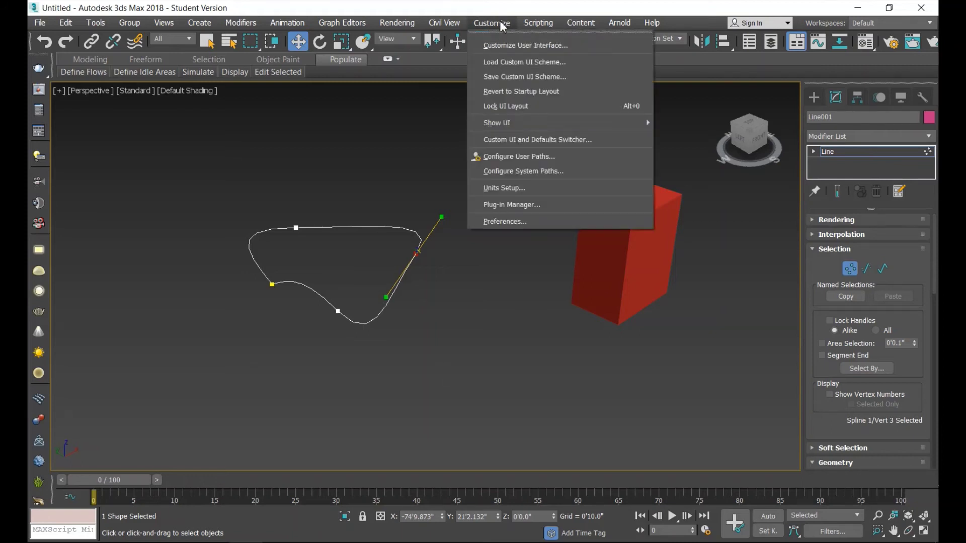
click(516, 222)
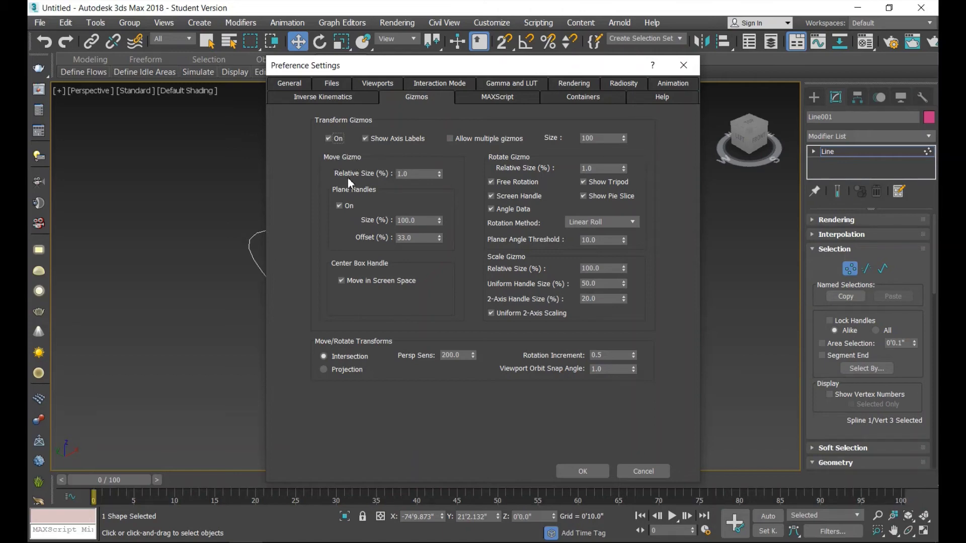
double_click(414, 175)
text(10)
text(0)
double_click(601, 168)
text(100)
click(596, 477)
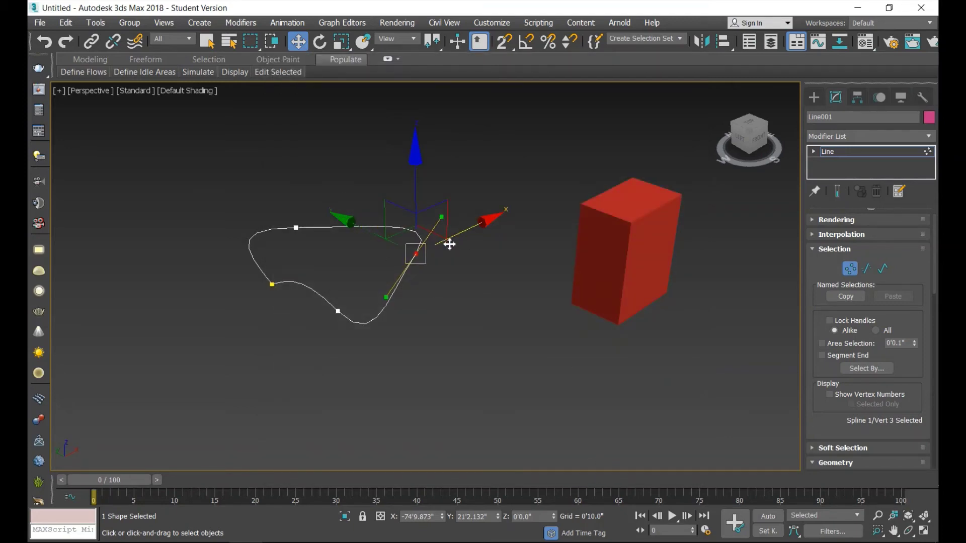
- Reselect vertex 3 and drag it along Y and X toward the box, then exit vertex editing
click(438, 339)
click(416, 255)
drag(342, 220, 402, 273)
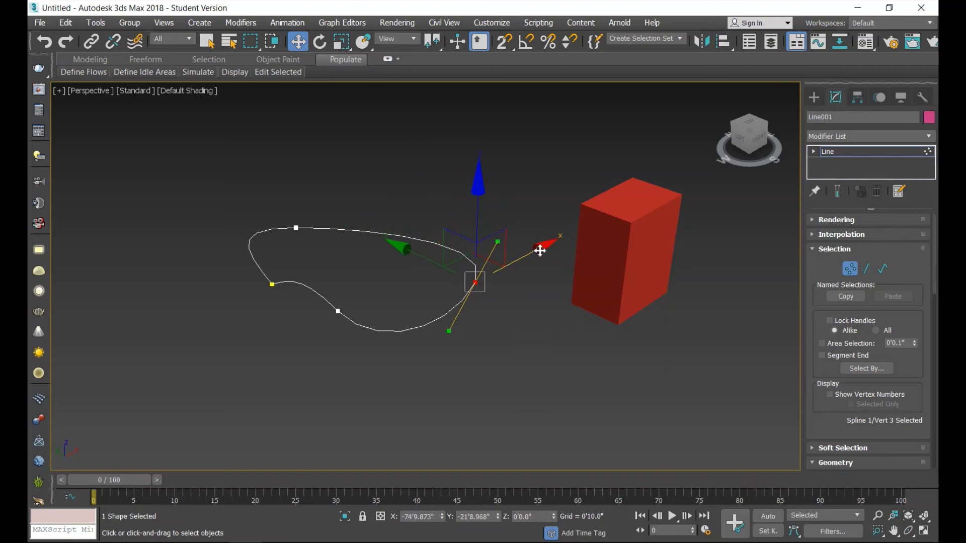
drag(538, 249, 608, 185)
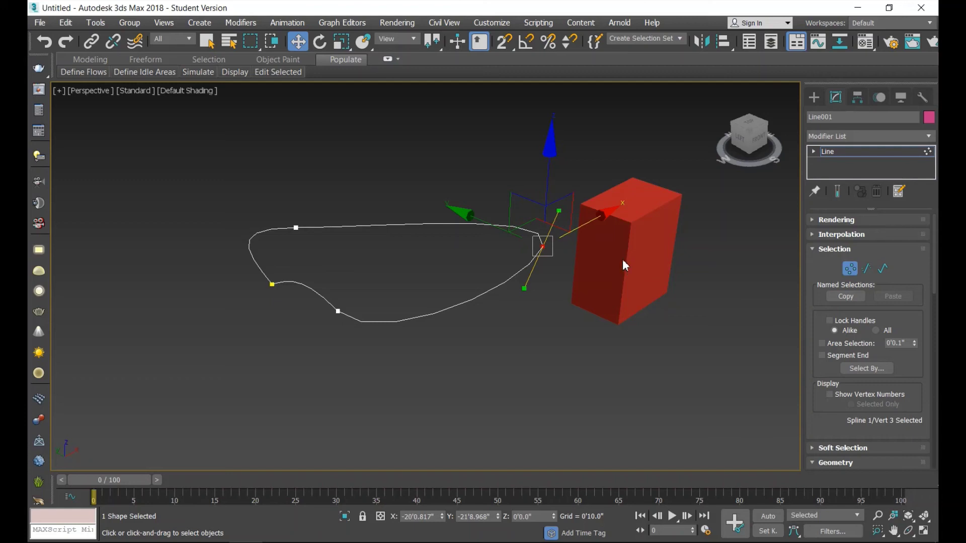
click(832, 153)
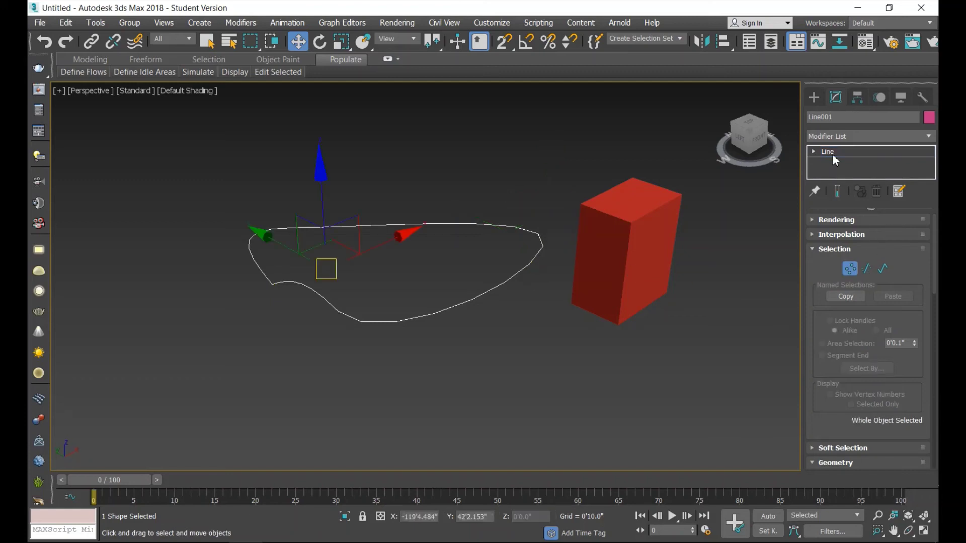
- Select Box001 and shift it slightly along its Z axis
click(625, 245)
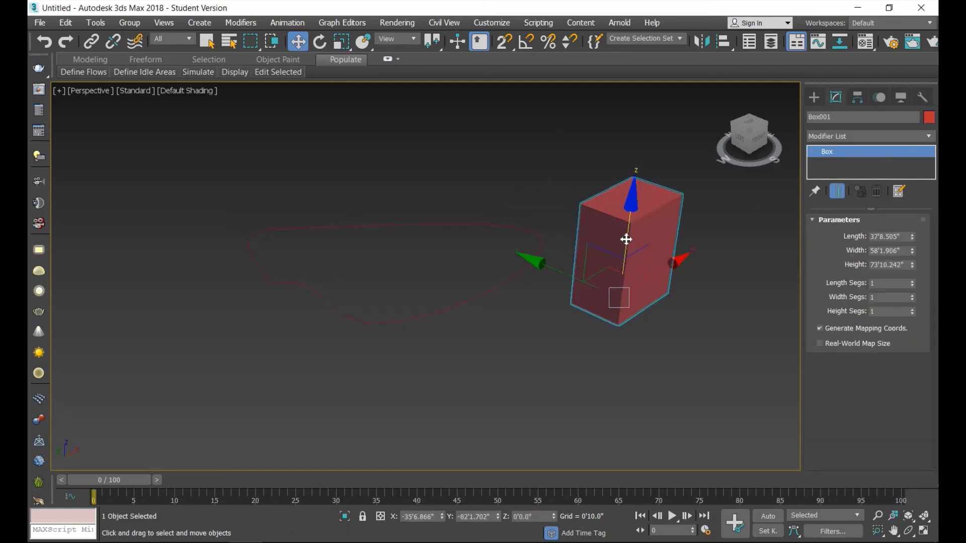
mouse_move(626, 239)
mouse_down()
mouse_move(638, 235)
mouse_move(674, 278)
mouse_up()
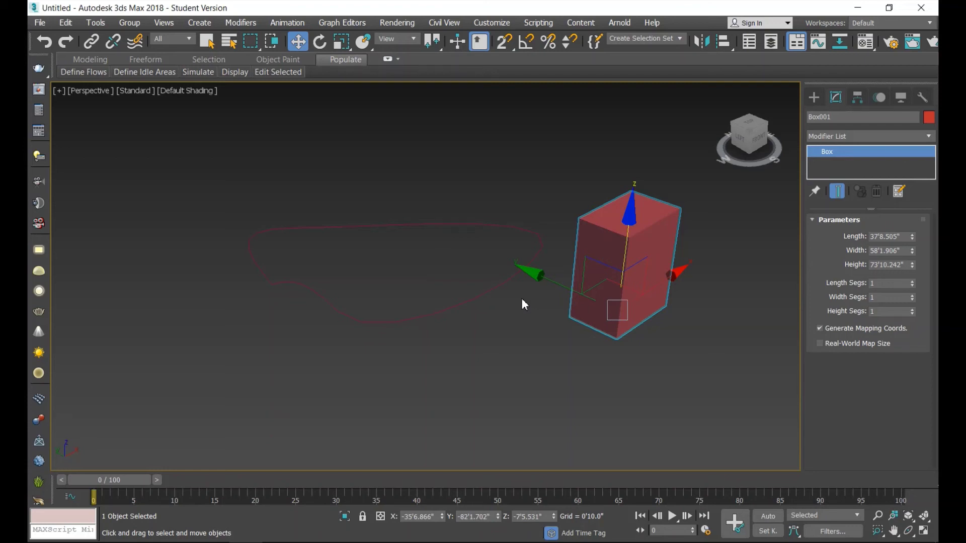
- Shrink Box001's move gizmo with -, restore it with =, then select Line001
key(minus)
key(minus)
key(minus)
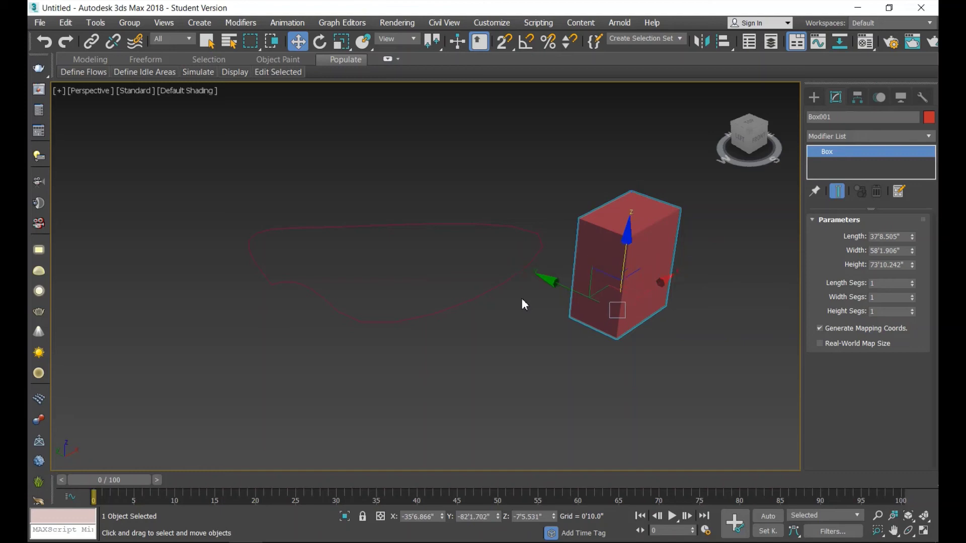
key(minus)
key(minus)
key(minus)
key(minus)
key(minus)
key(minus)
key(minus)
key(minus)
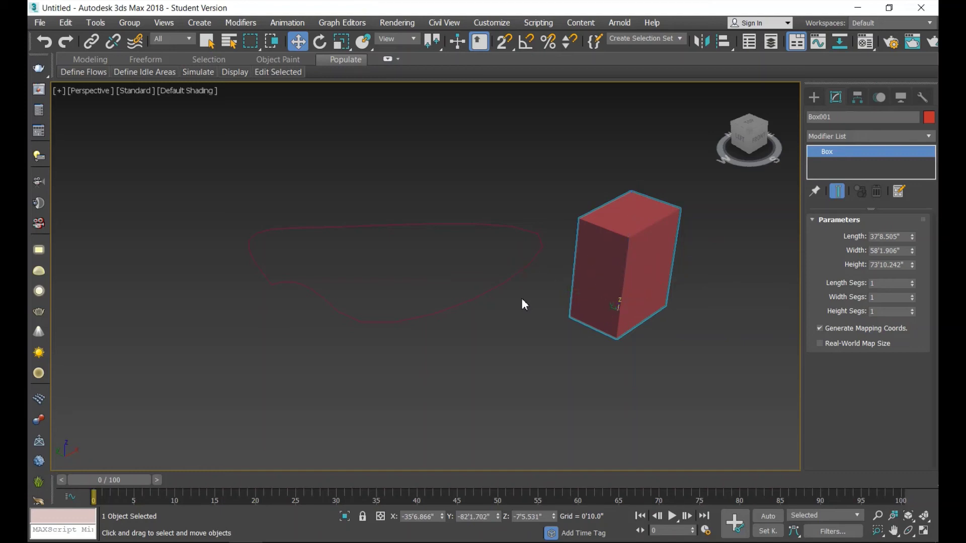
key(minus)
key(minus)
key(equal)
key(equal)
key(equal)
key(equal)
key(equal)
key(equal)
key(equal)
key(equal)
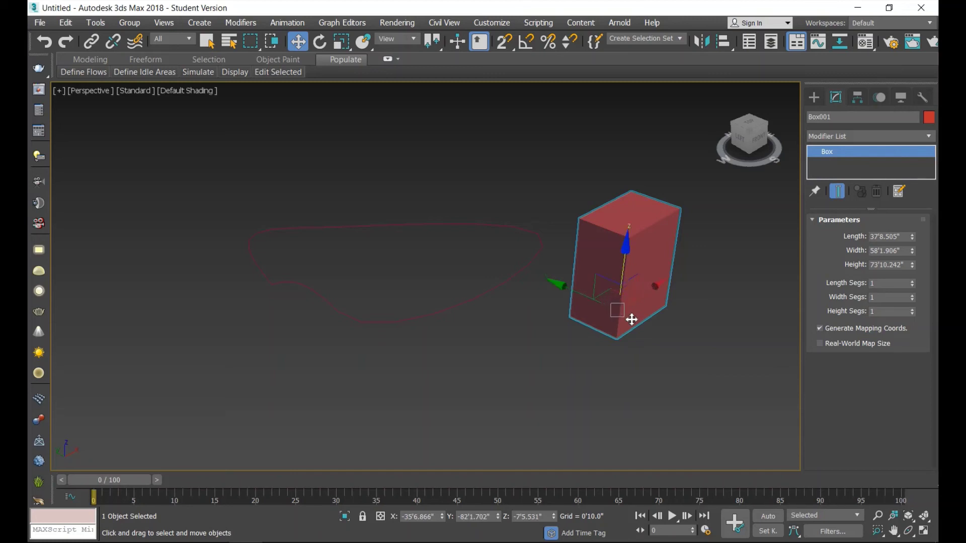
key(equal)
key(equal)
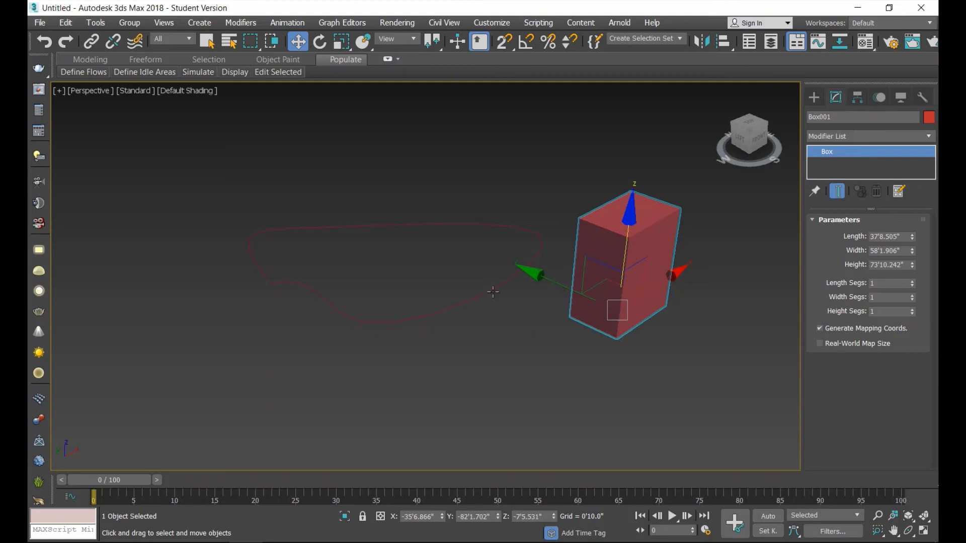
click(385, 323)
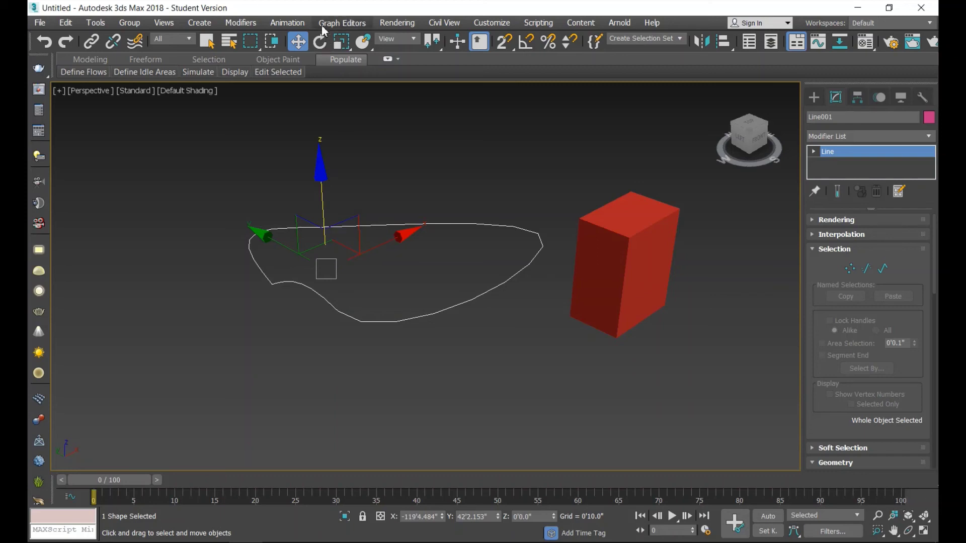
- Switch Line001 to Select and Rotate, resize its rotate gizmo with - and =, then open Customize
click(322, 46)
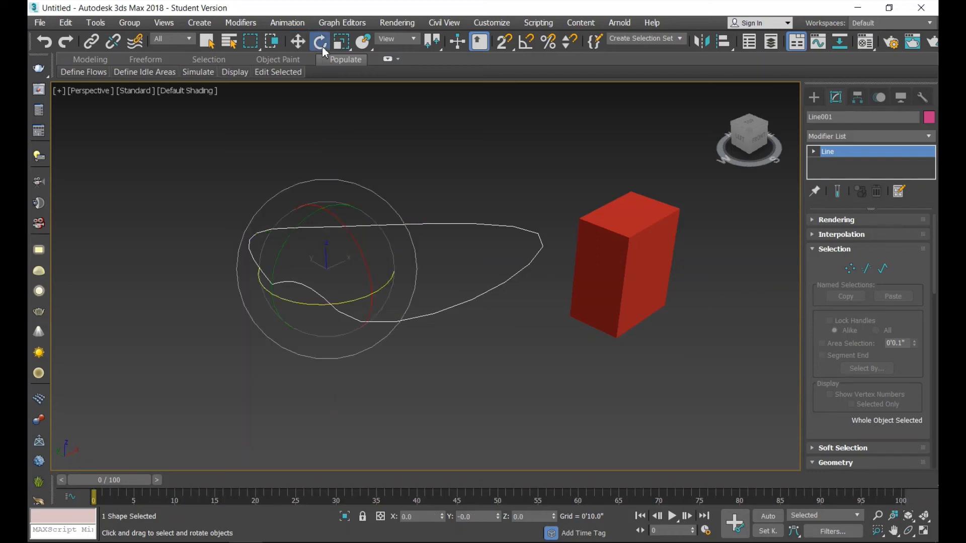
key(minus)
key(minus)
key(minus)
key(minus)
key(minus)
key(minus)
key(minus)
key(minus)
key(minus)
key(minus)
key(minus)
key(minus)
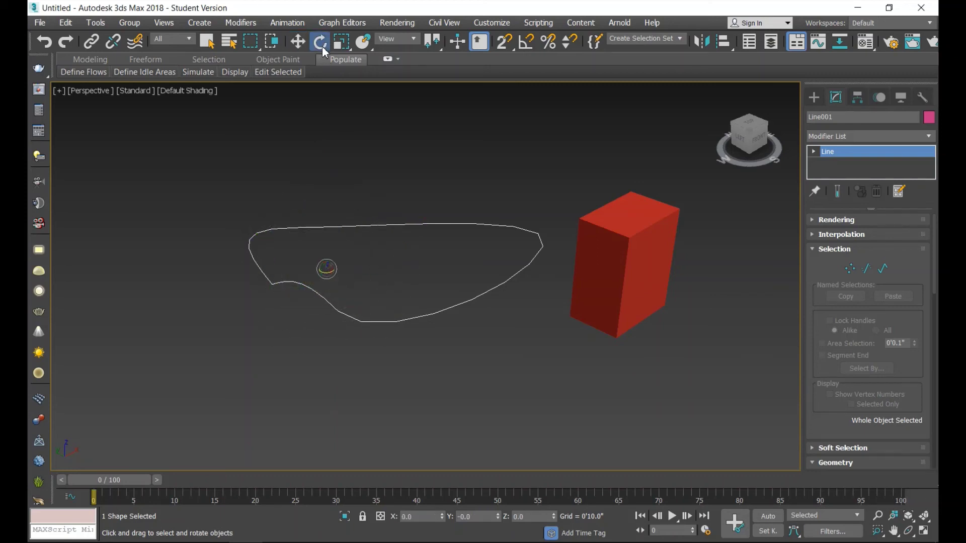
key(minus)
key(minus)
key(minus)
key(equal)
key(equal)
key(equal)
key(equal)
key(equal)
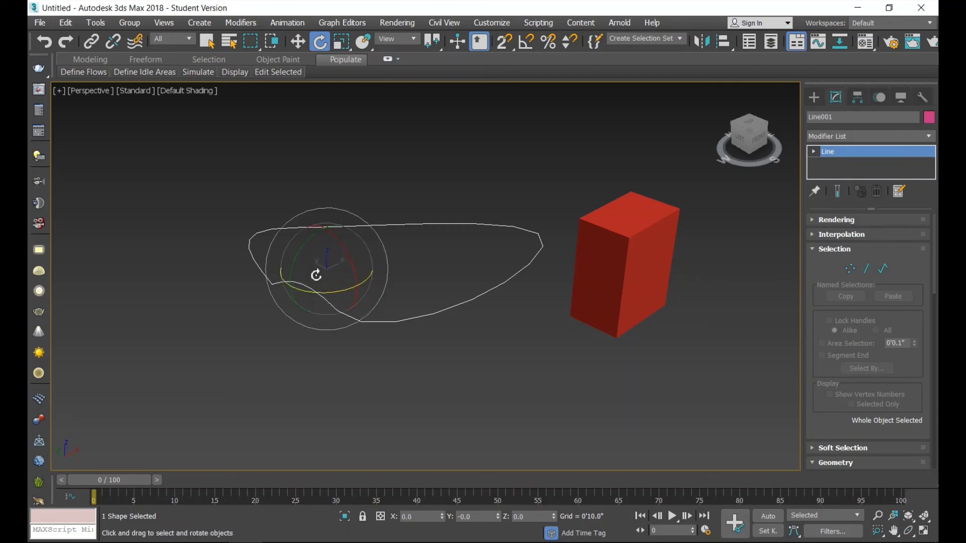
key(equal)
key(equal)
key(equal)
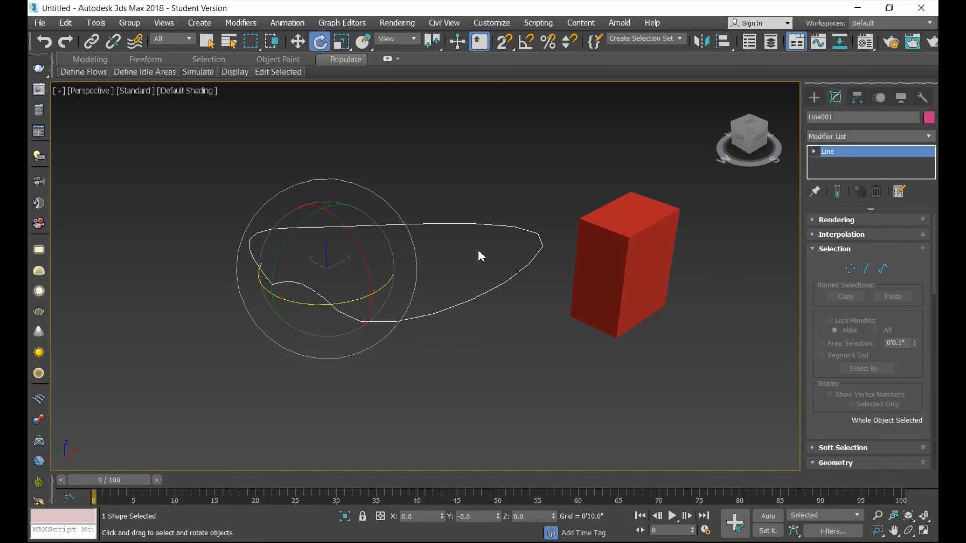
click(499, 24)
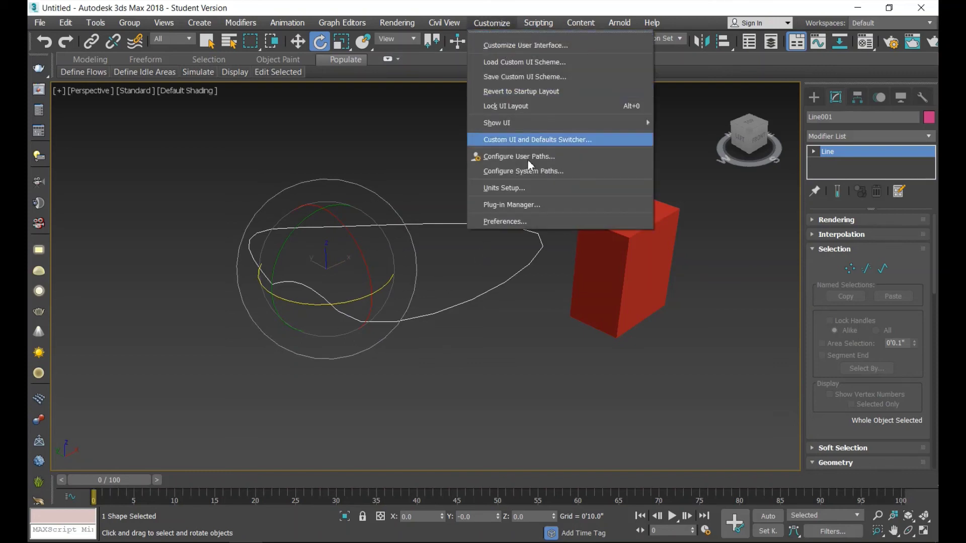
- Open the Gizmos preferences and close them with OK, leaving Line001 with a plain axis tripod
click(504, 221)
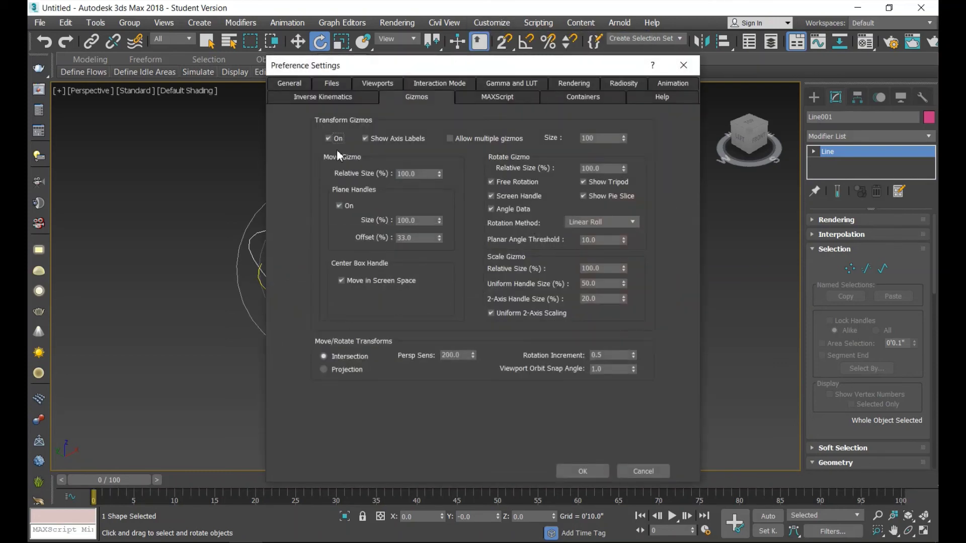
click(583, 469)
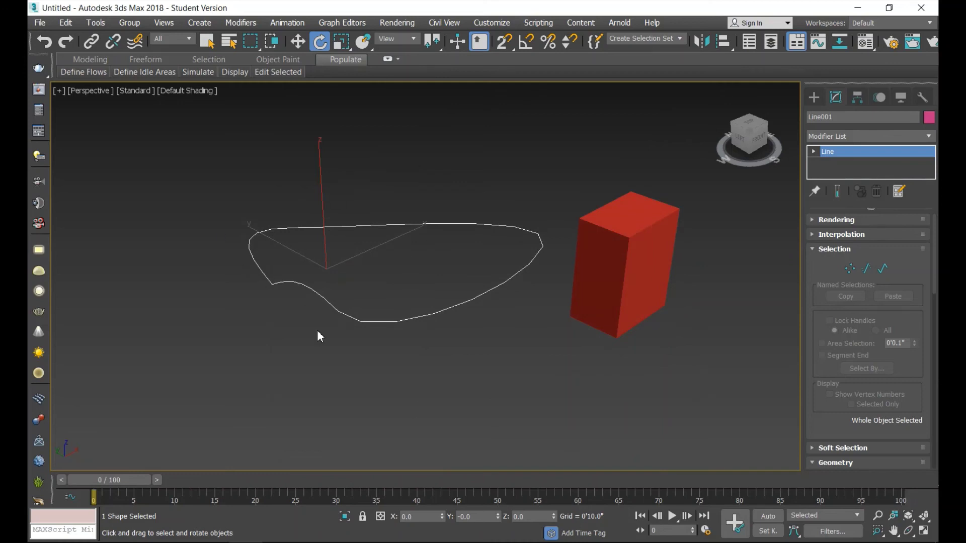
- Reselect the red box with Select and Move, show its full gizmo, and nudge it along Y
click(298, 42)
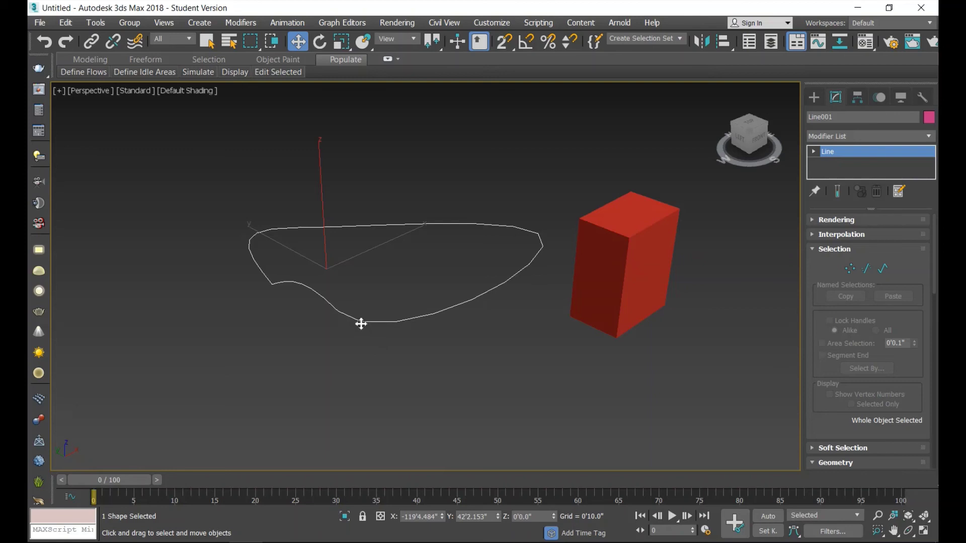
click(623, 272)
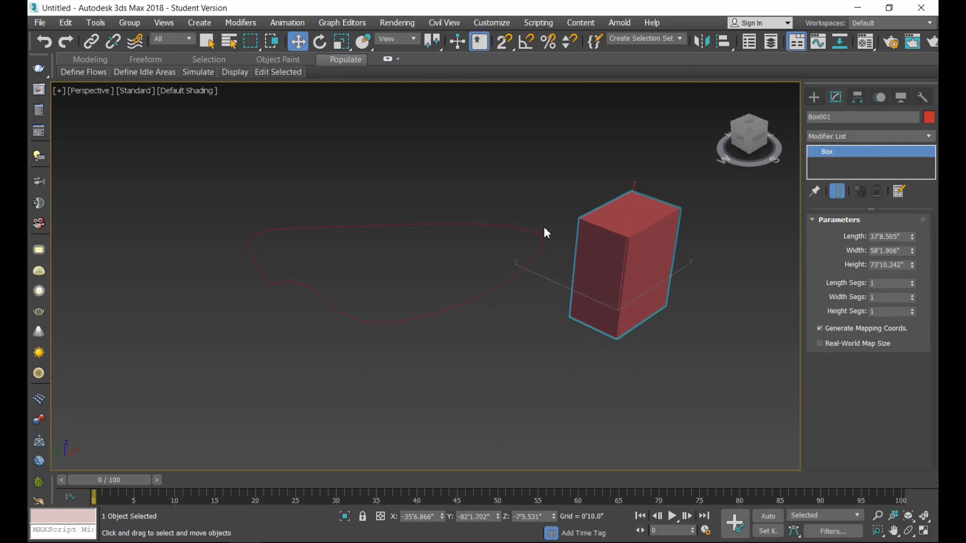
key(x)
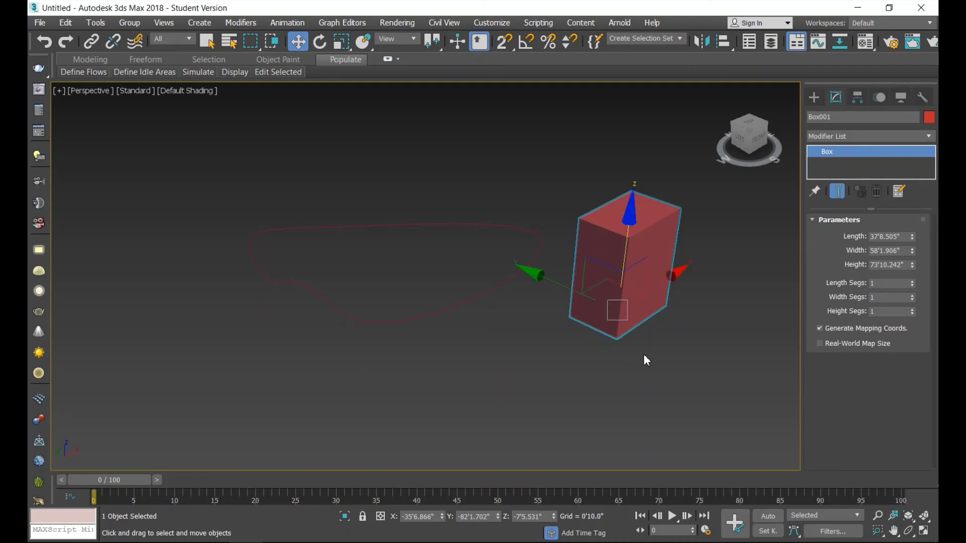
mouse_move(574, 291)
mouse_down()
mouse_move(523, 267)
mouse_move(589, 378)
mouse_up()
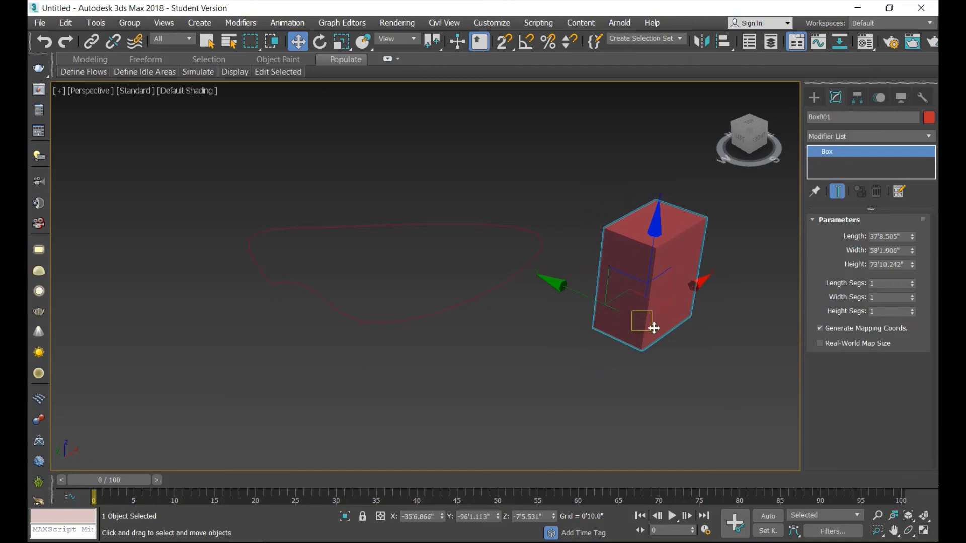
- Set Move and Rotate Gizmo relative sizes to 1 in Preferences, then select spline Line001
click(492, 23)
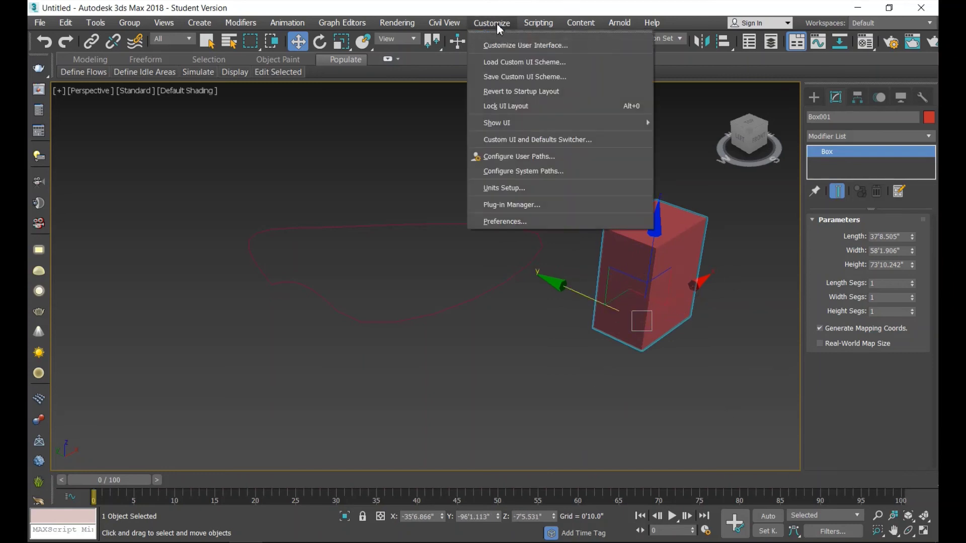
click(518, 224)
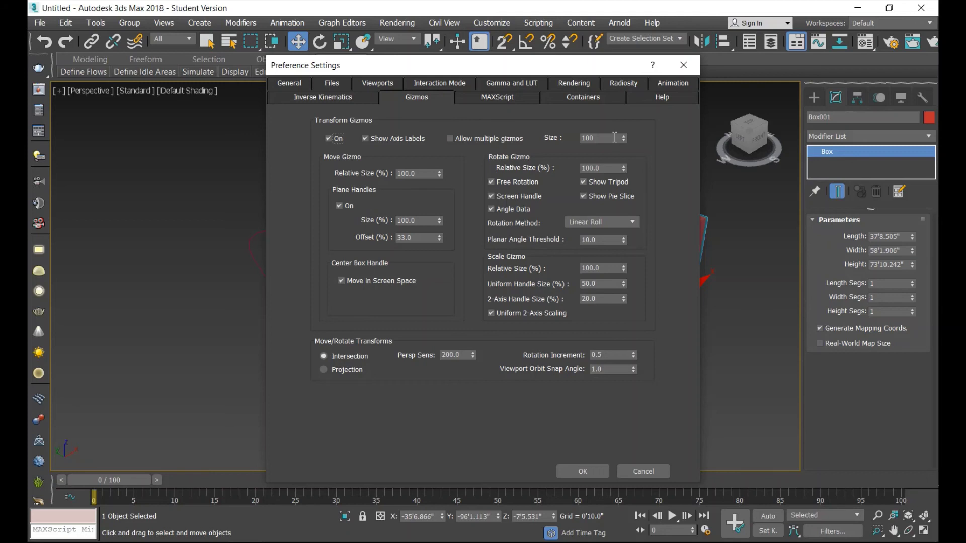
click(414, 174)
drag(415, 176, 392, 179)
text(1)
drag(604, 169, 520, 177)
text(1)
click(584, 472)
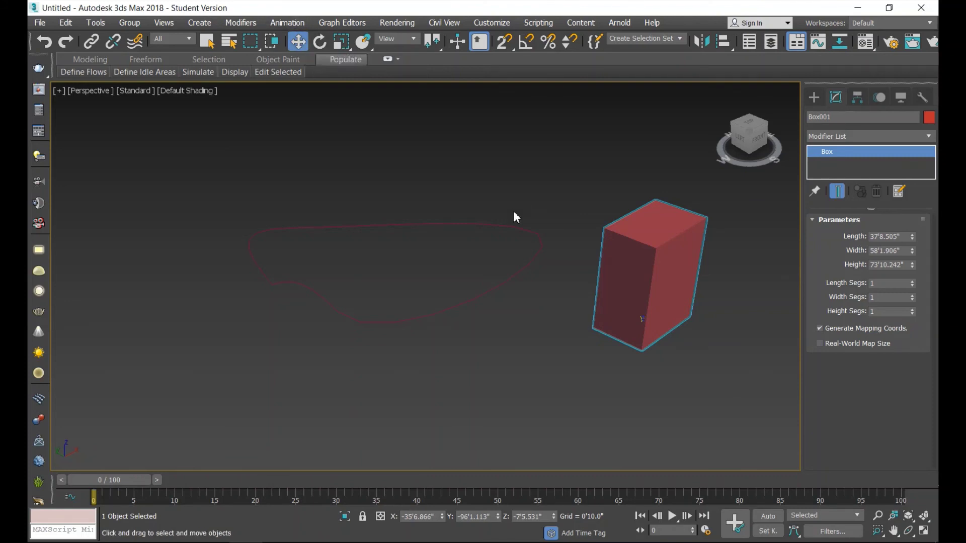
click(513, 228)
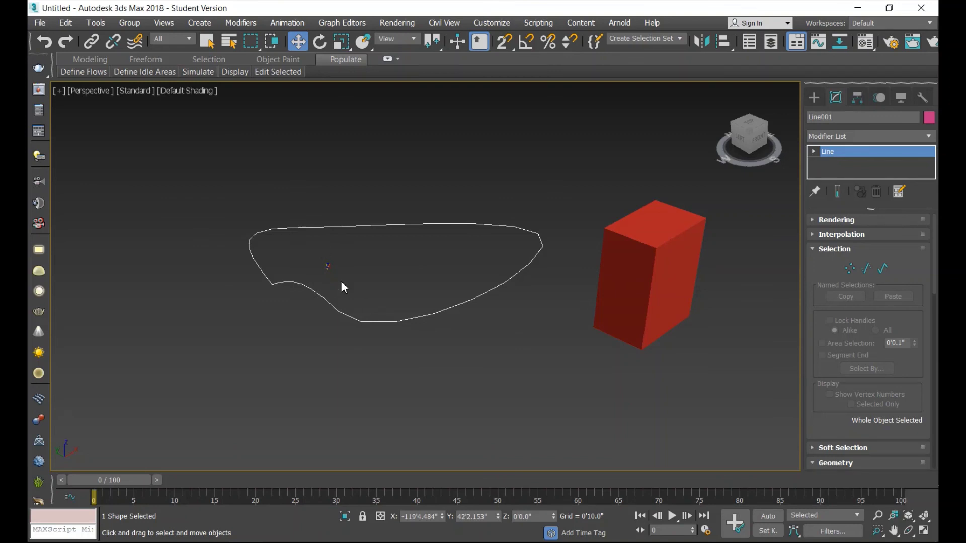
- Zoom in on the spline and re-enter 100 for both Move and Rotate Gizmo relative sizes
scroll(338, 280, up, 5)
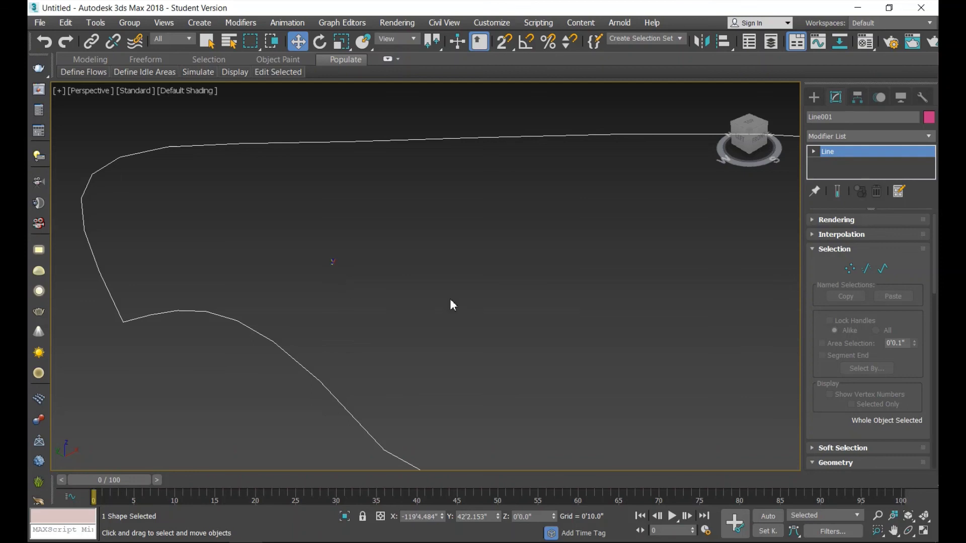
click(491, 22)
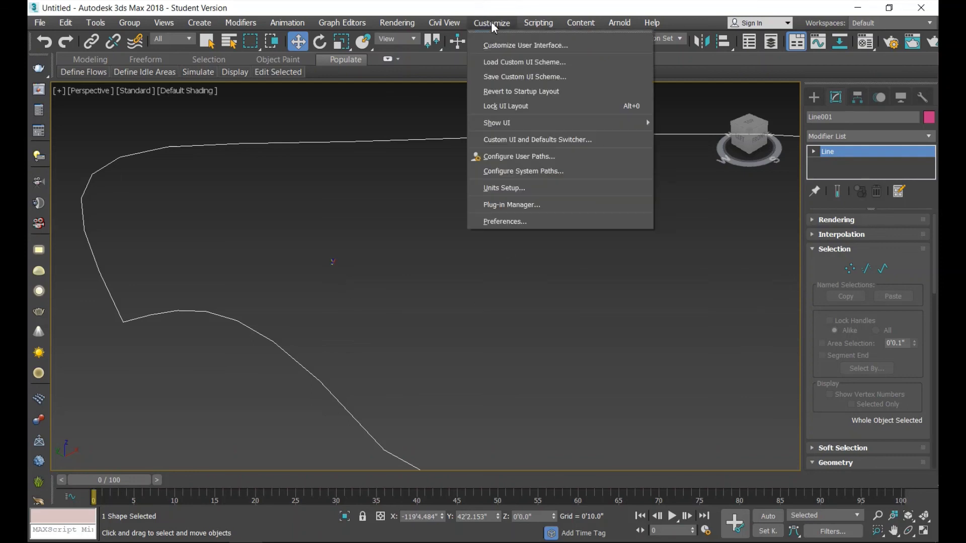
click(533, 224)
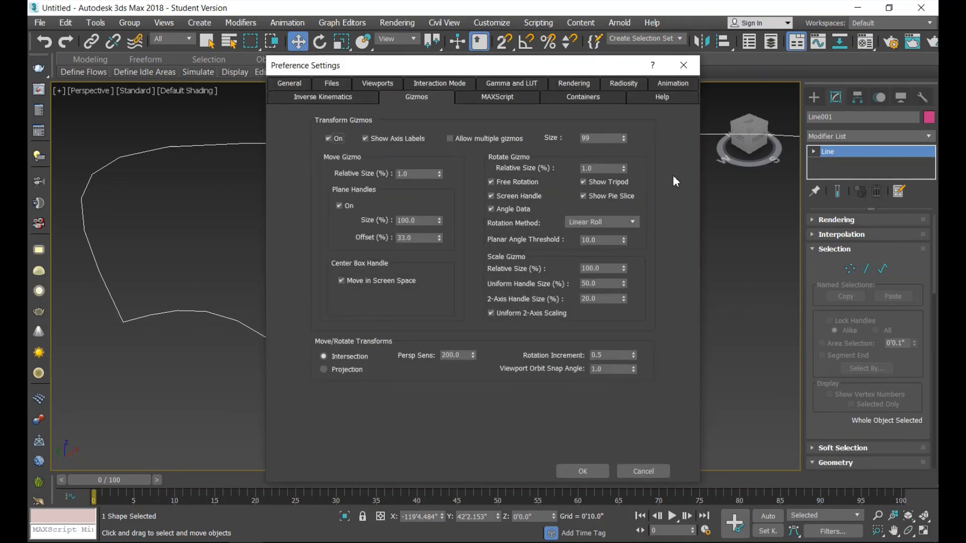
double_click(417, 174)
text(1)
double_click(597, 168)
text(1)
text(0)
- Confirm the 100% gizmo sizes, then zoom out and pan to centre the spline and red box
click(582, 472)
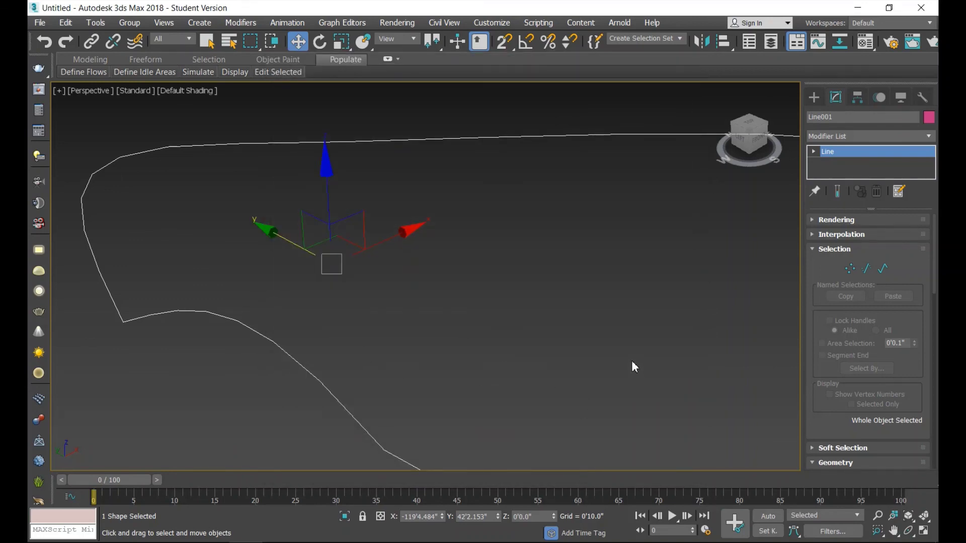
scroll(632, 361, down, 5)
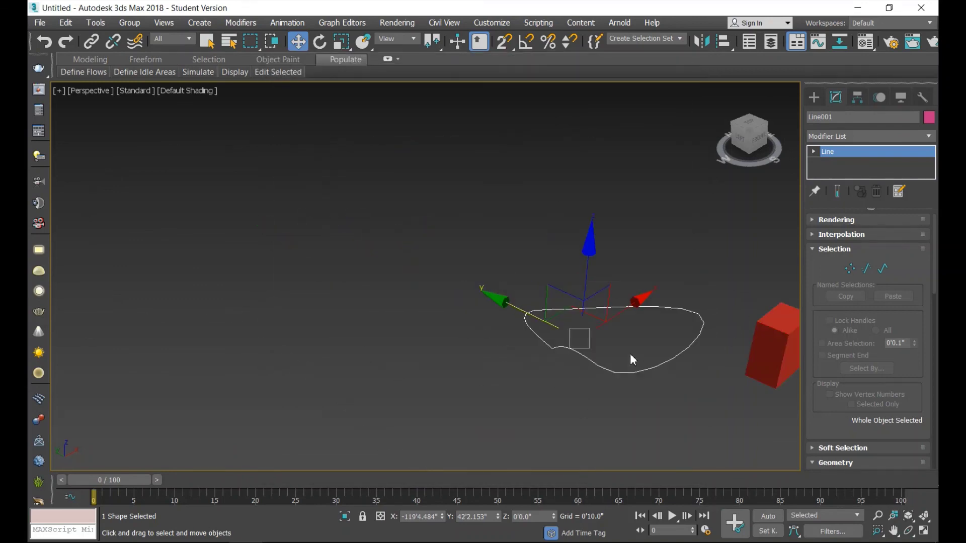
click(893, 531)
mouse_move(718, 405)
mouse_down()
mouse_move(489, 384)
mouse_move(513, 379)
mouse_up()
key(w)
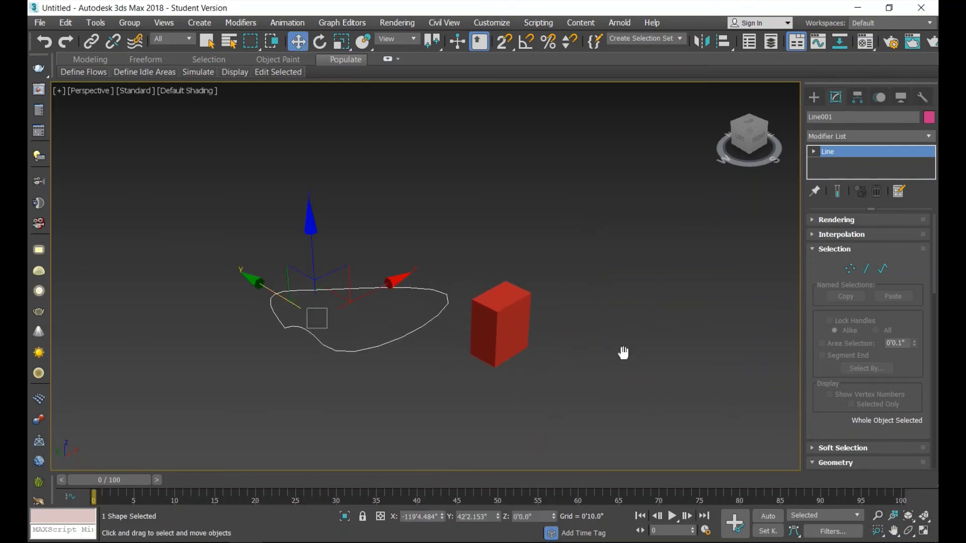